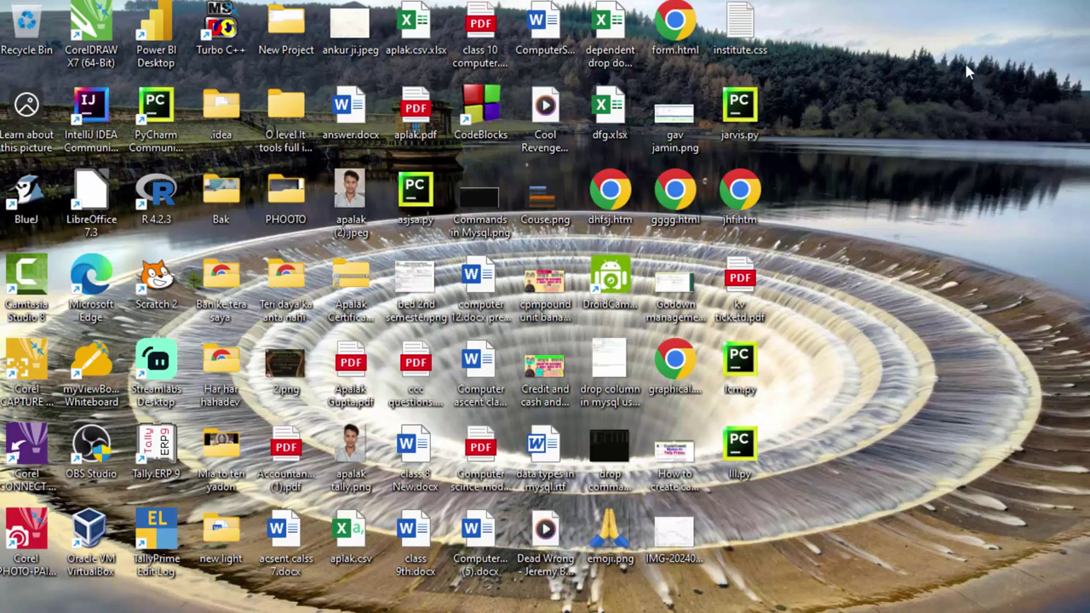
Refresh the Windows desktop from its right-click menu
right_click(951, 143)
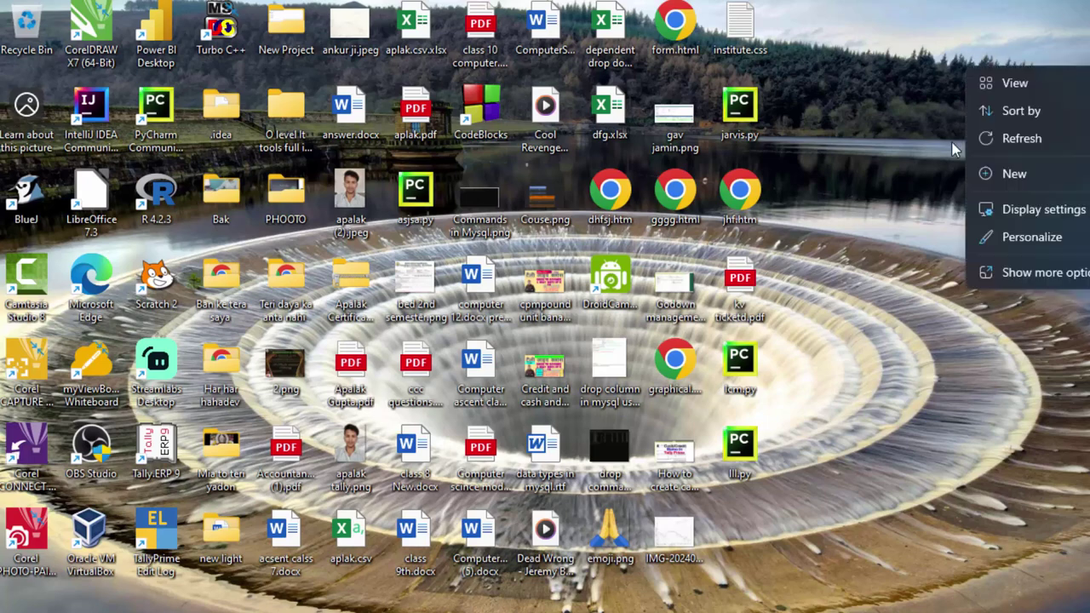
click(979, 140)
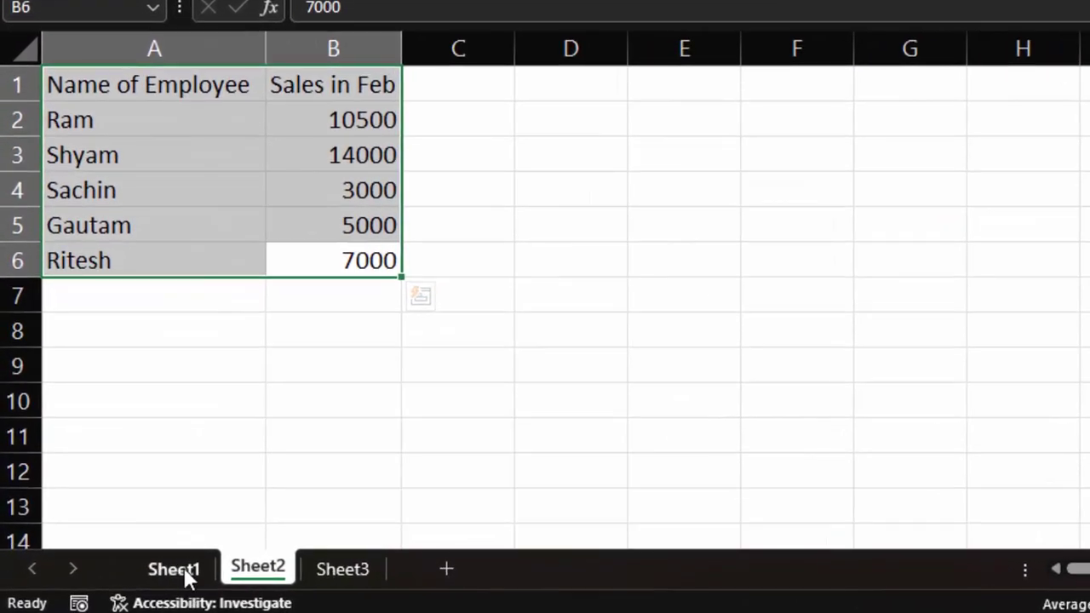
Format Sheet1's Jan sales in B2:B6 as rupee Currency, like ₹ 10,000.00
click(174, 569)
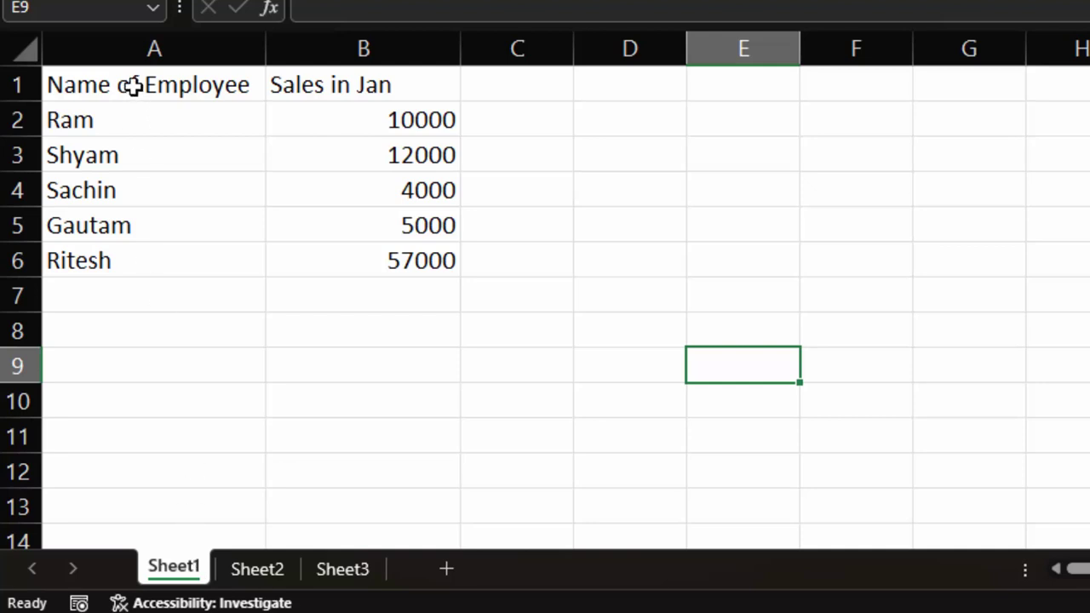
drag(132, 86, 105, 245)
drag(430, 89, 401, 255)
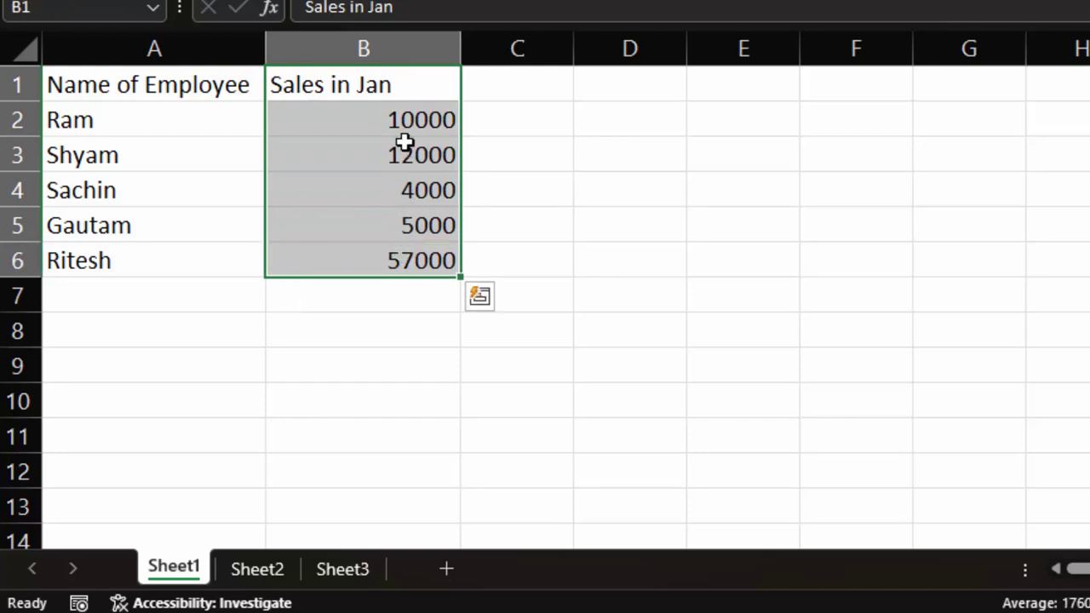
drag(406, 123, 412, 241)
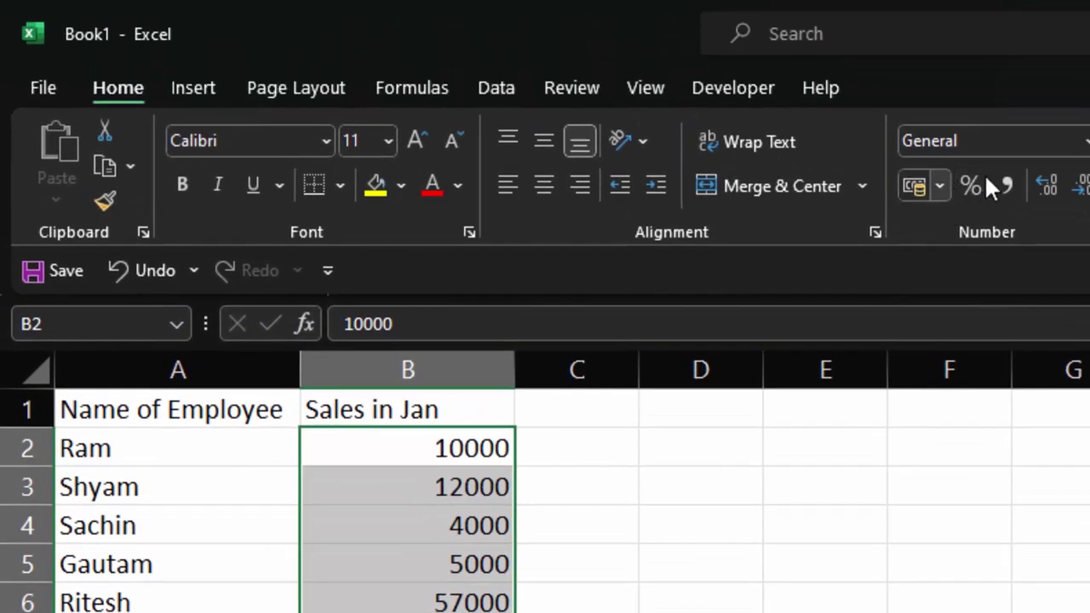
click(1086, 141)
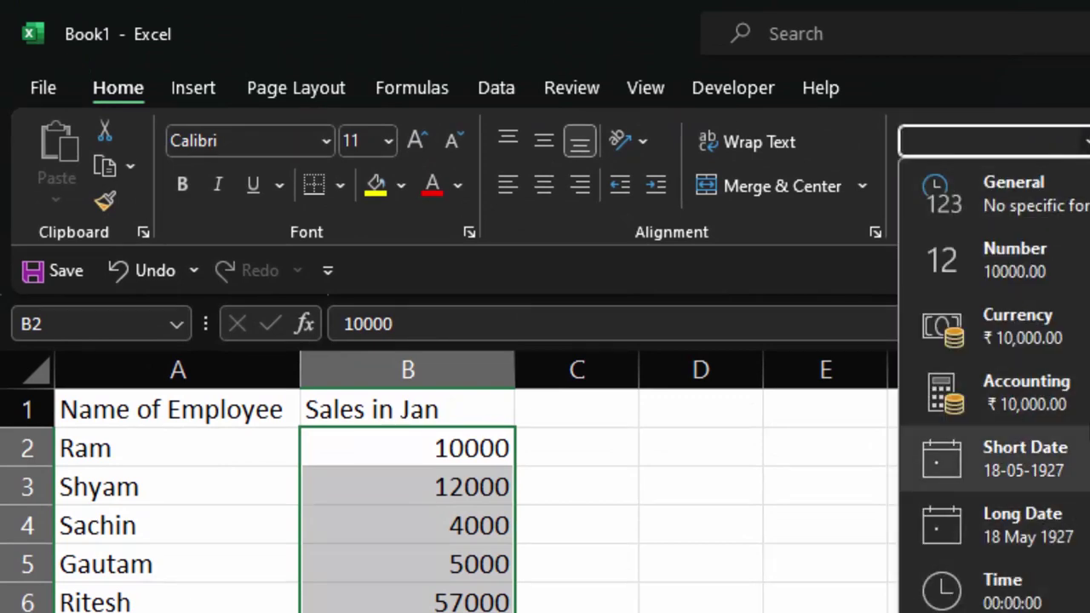
click(1082, 334)
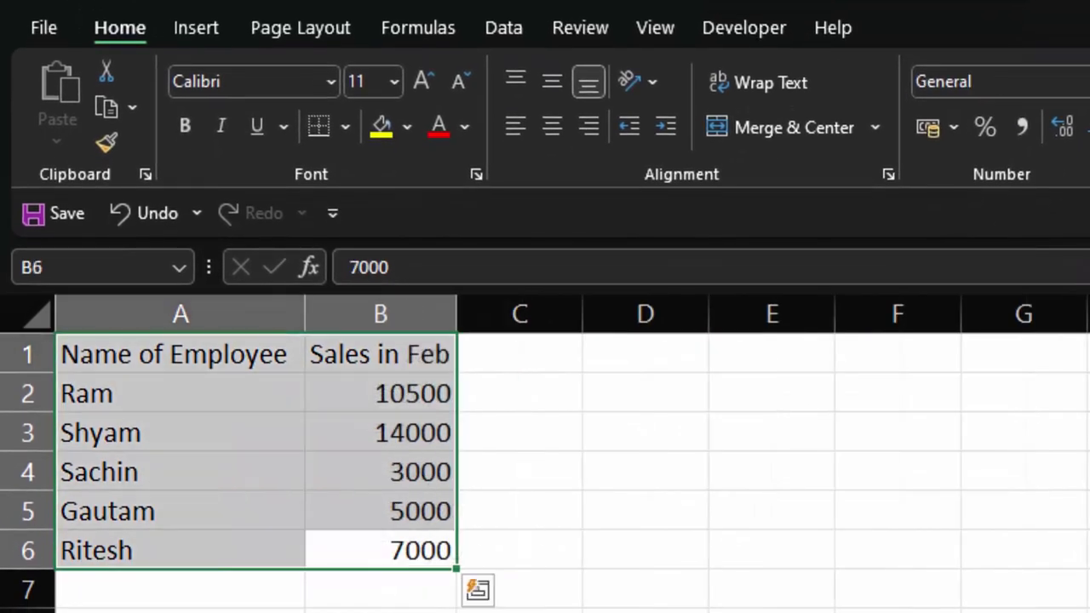
Format Sheet2's Feb sales B2:B6 as rupee Currency and autofit column B
click(408, 397)
drag(406, 433, 414, 536)
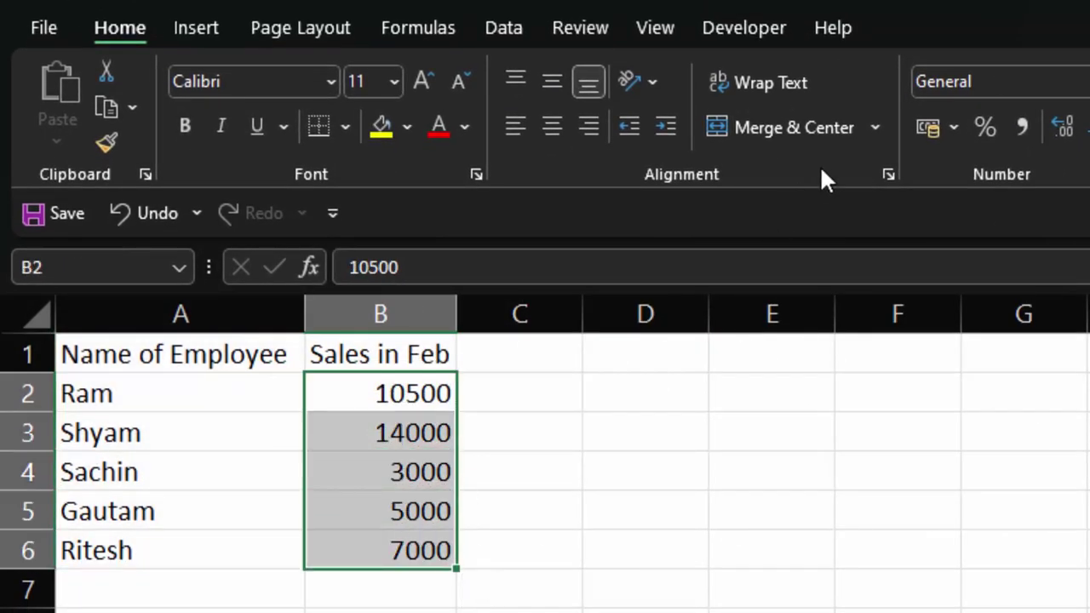
click(1086, 82)
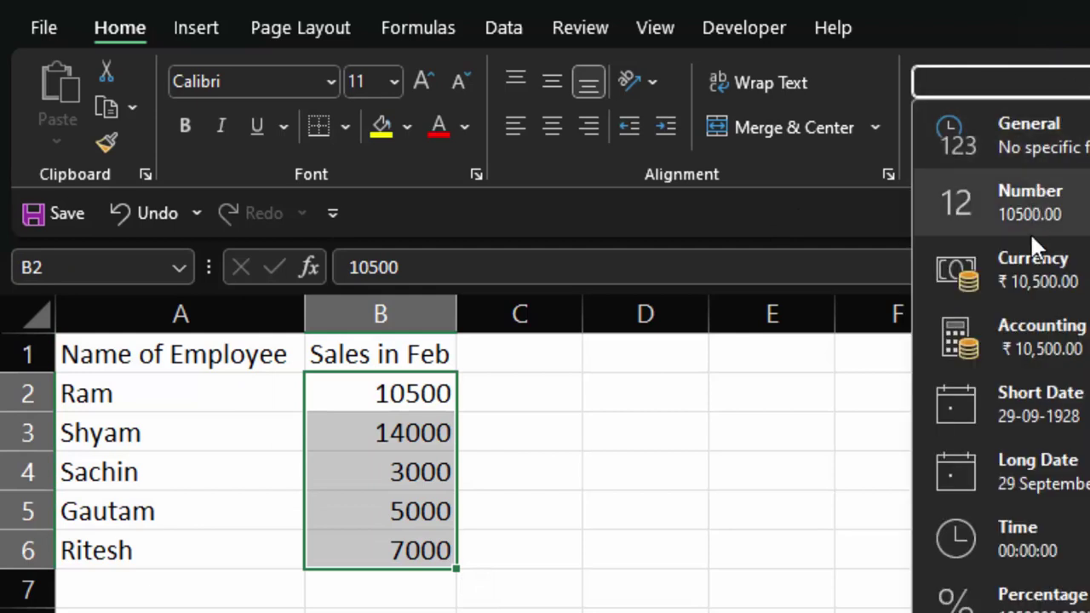
click(1030, 337)
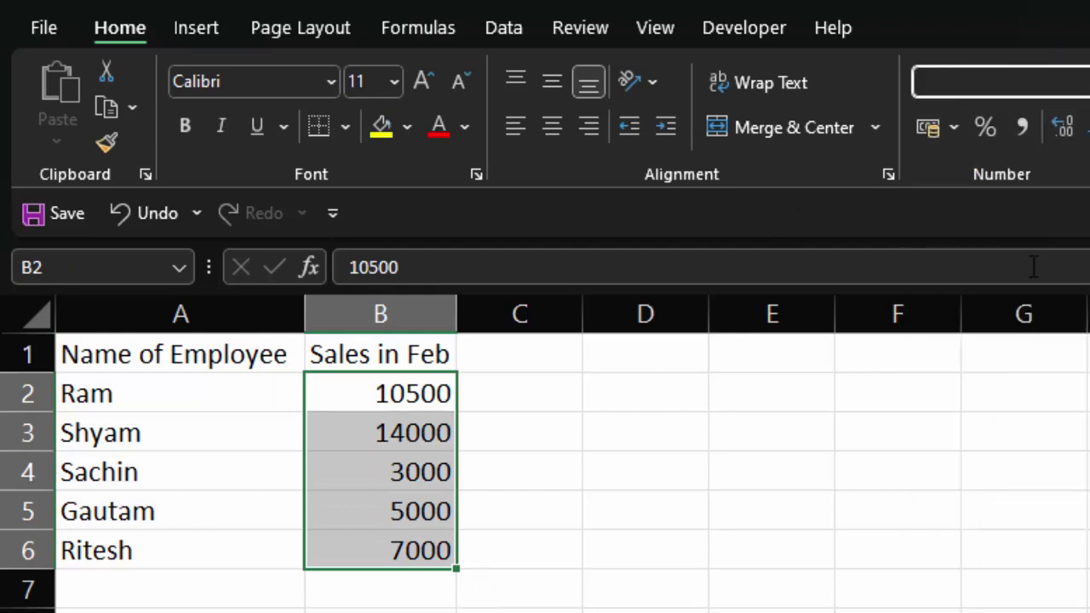
double_click(457, 314)
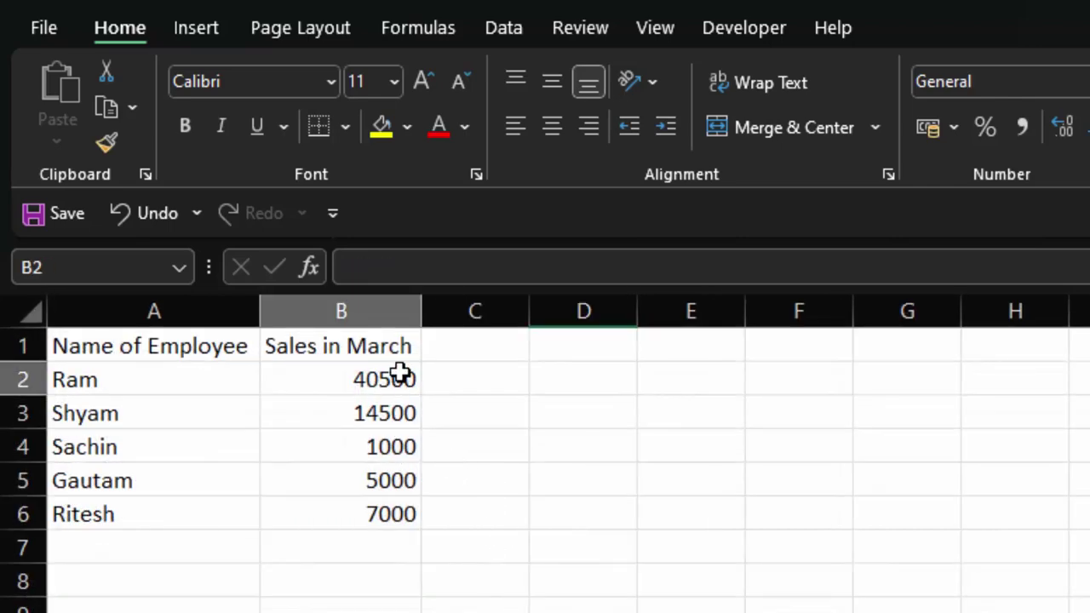
Format Sheet3's March sales B2:B6 as rupee Currency, like ₹ 40,500.00
drag(399, 375, 397, 506)
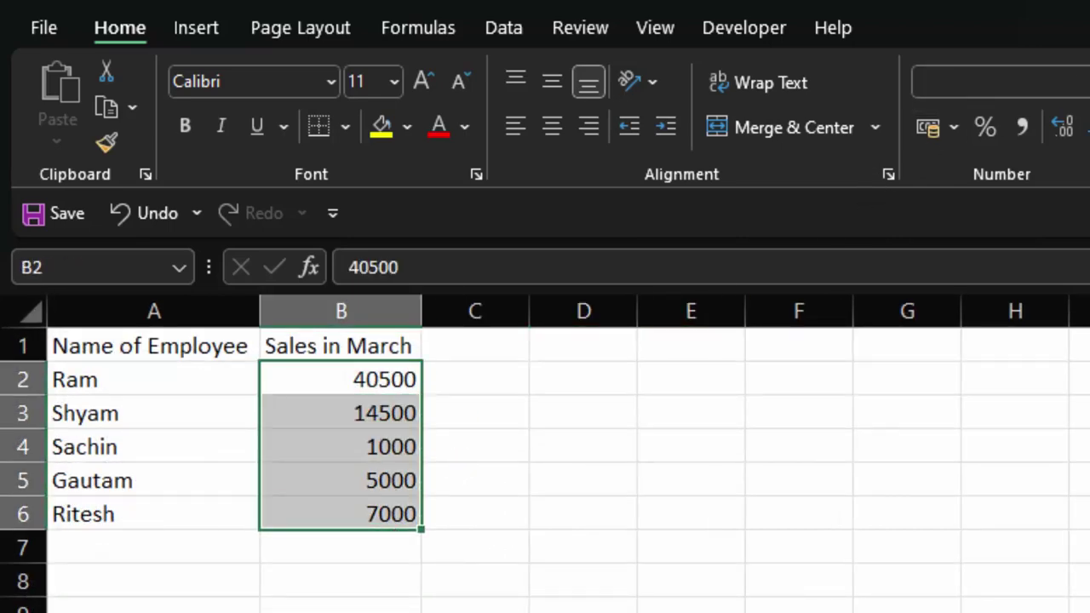
click(1075, 82)
click(1043, 271)
click(545, 480)
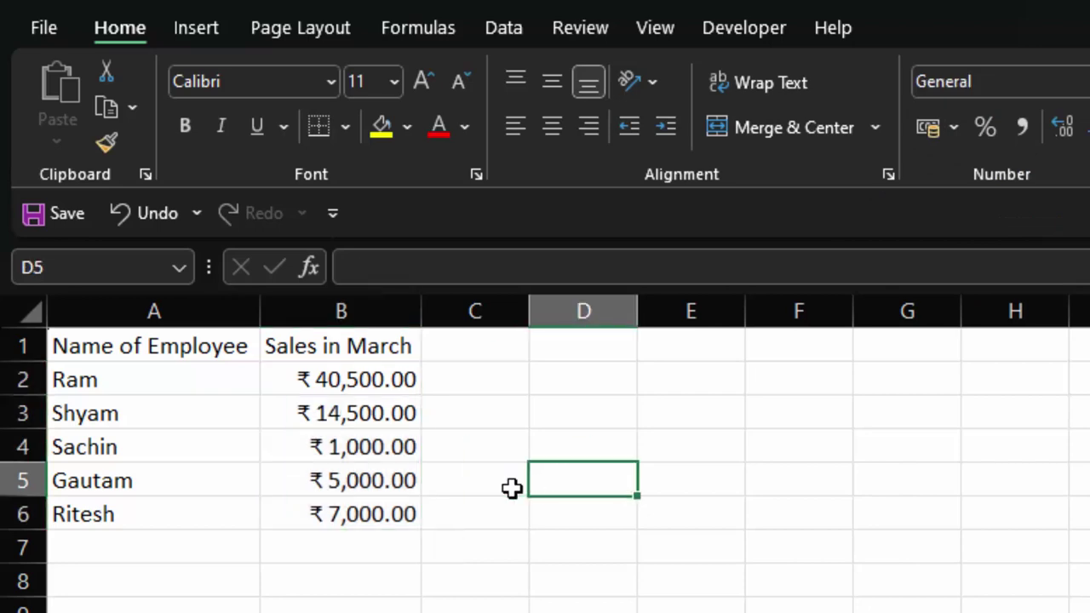
Rename Sheet1 to Jan
click(182, 605)
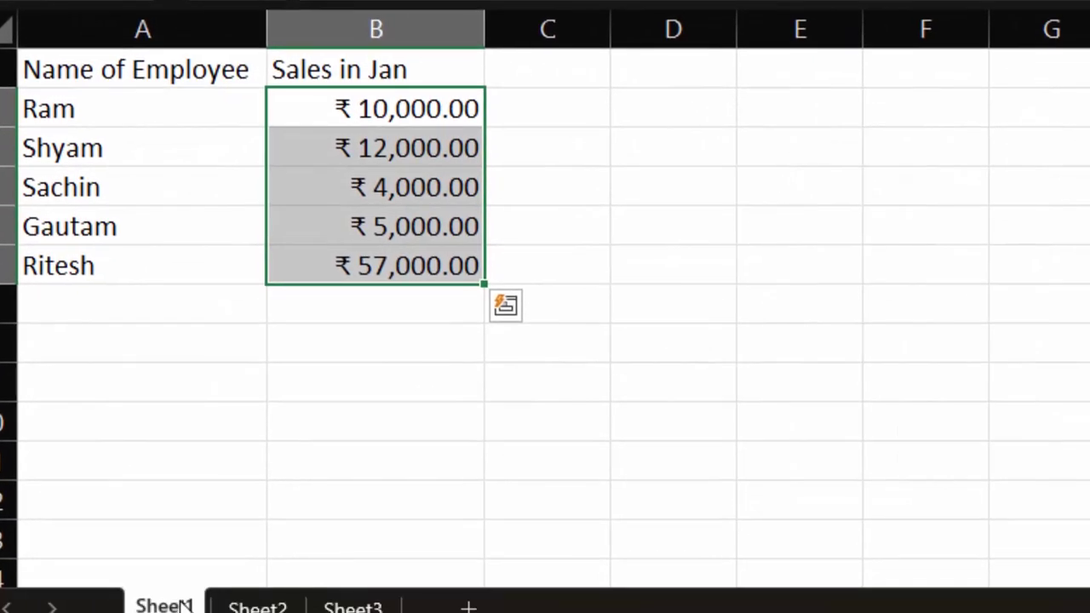
right_click(169, 605)
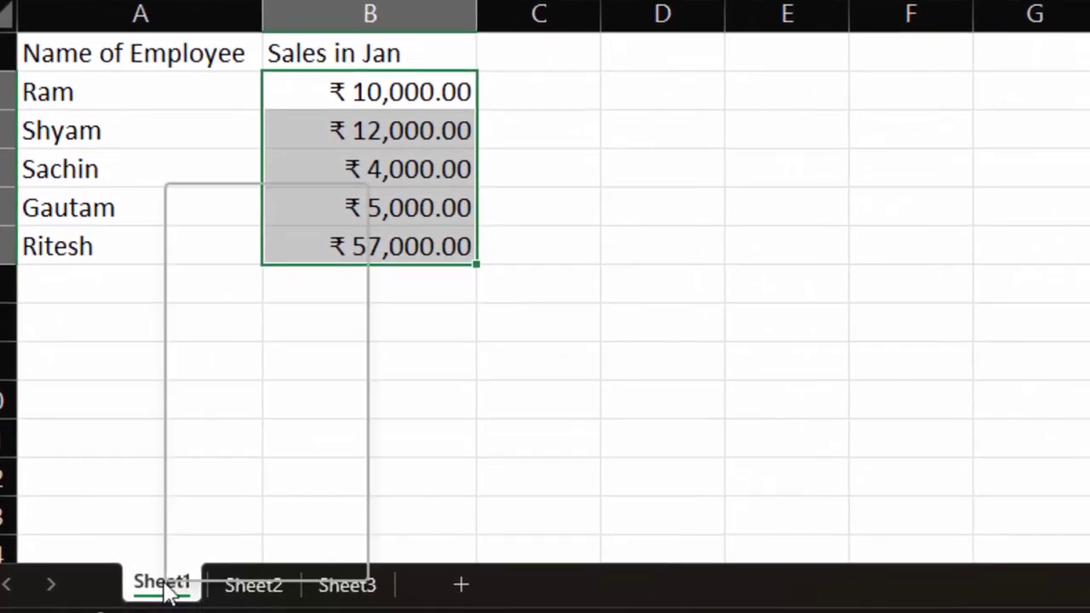
click(287, 275)
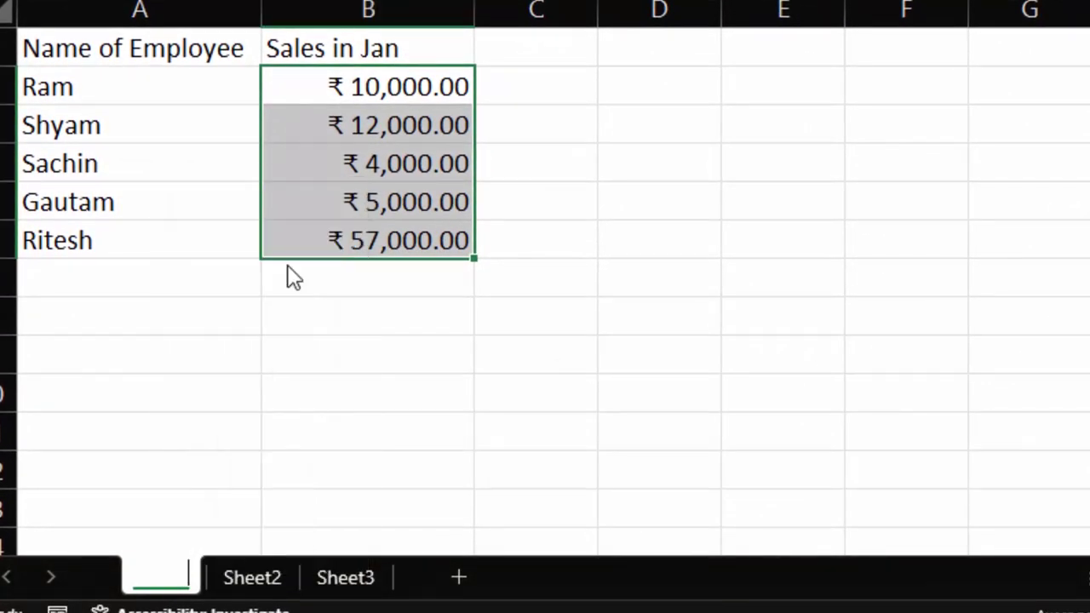
key(BackSpace)
text(J)
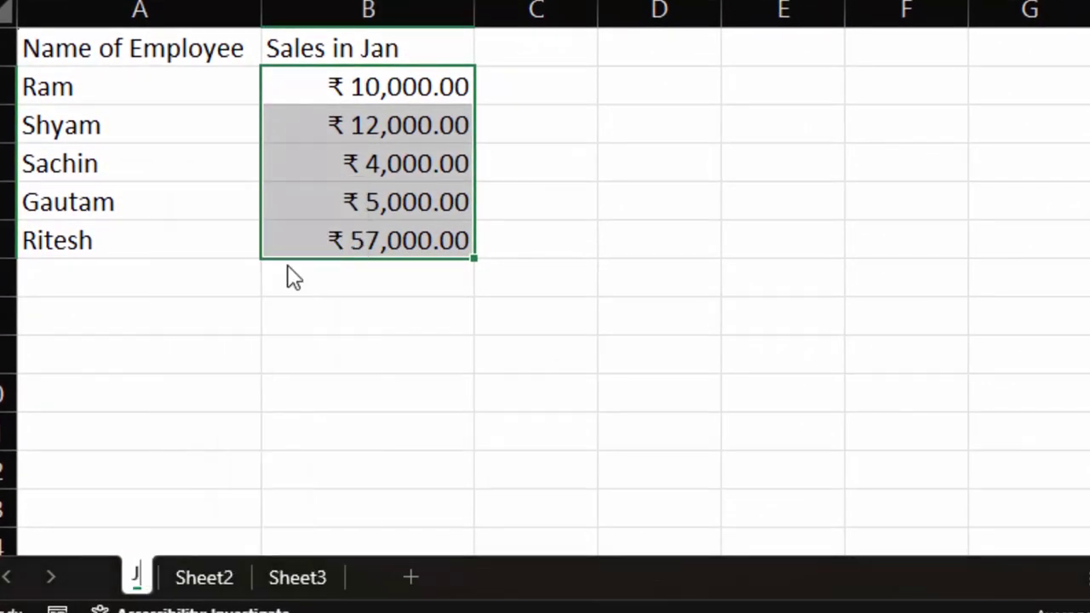
text(an)
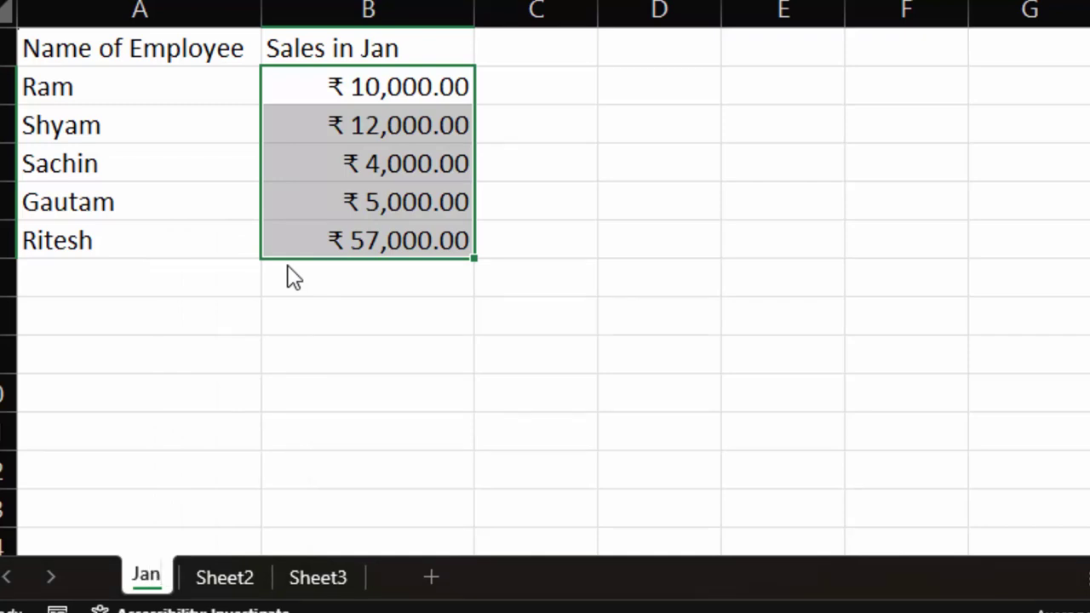
click(427, 541)
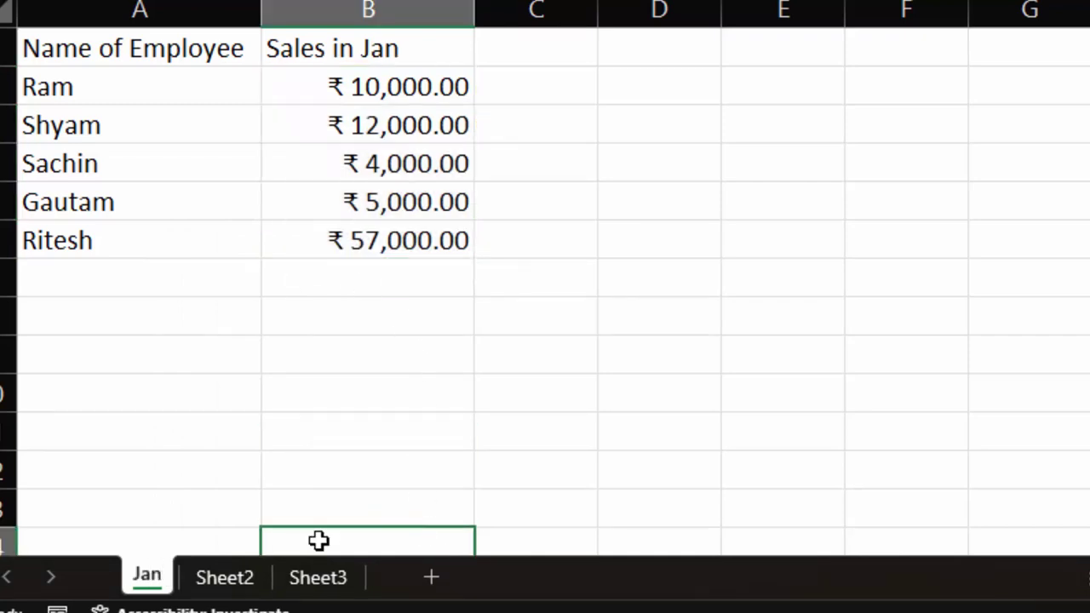
Rename Sheet2 to Feb
click(225, 578)
right_click(227, 580)
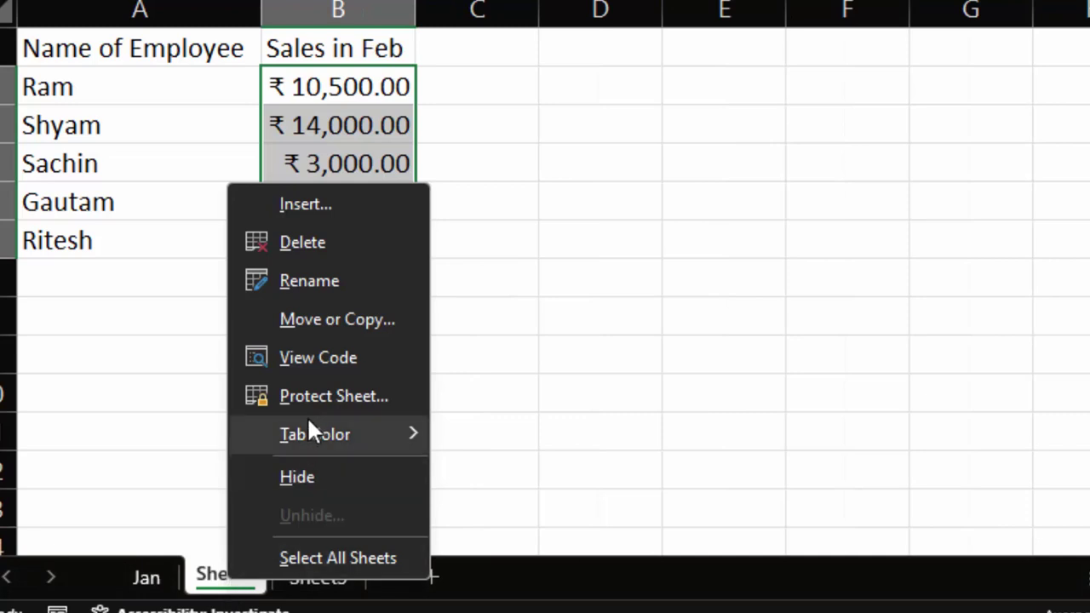
click(326, 297)
key(BackSpace)
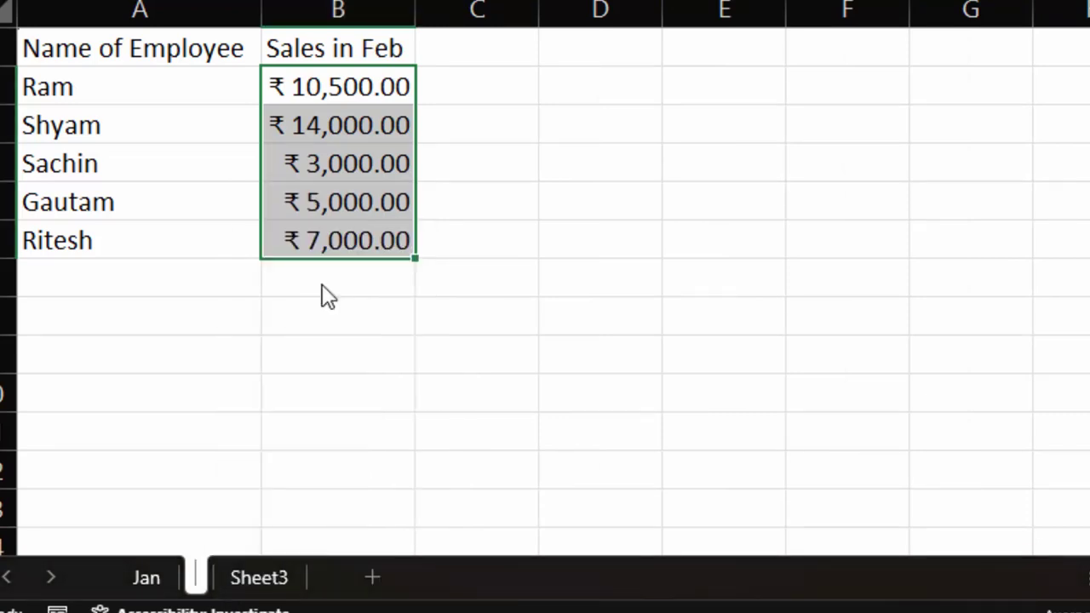
text(Feb)
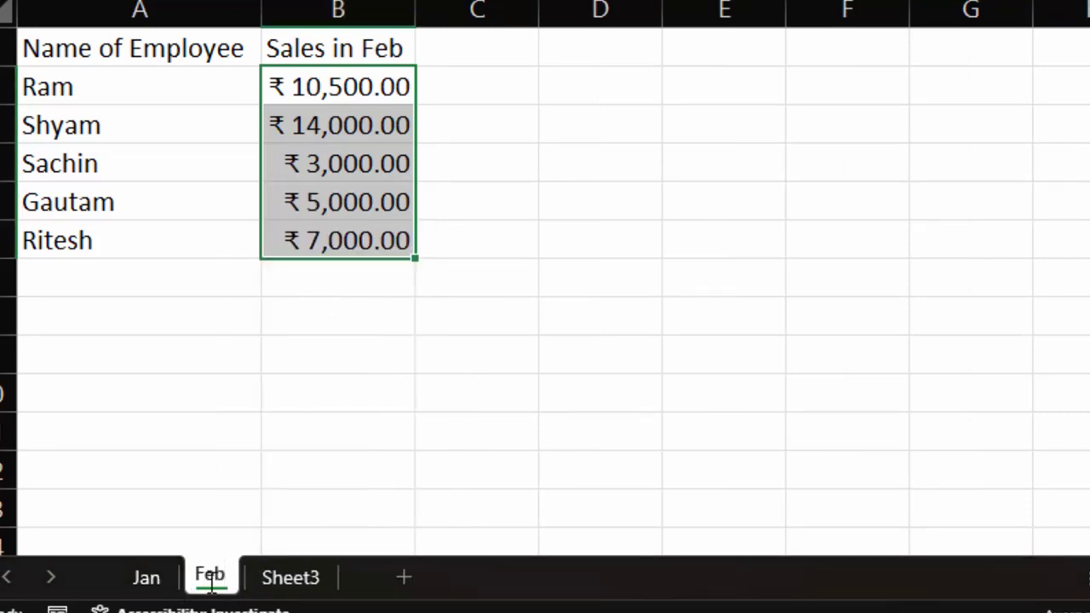
Rename Sheet3 to Mar
click(292, 576)
right_click(288, 577)
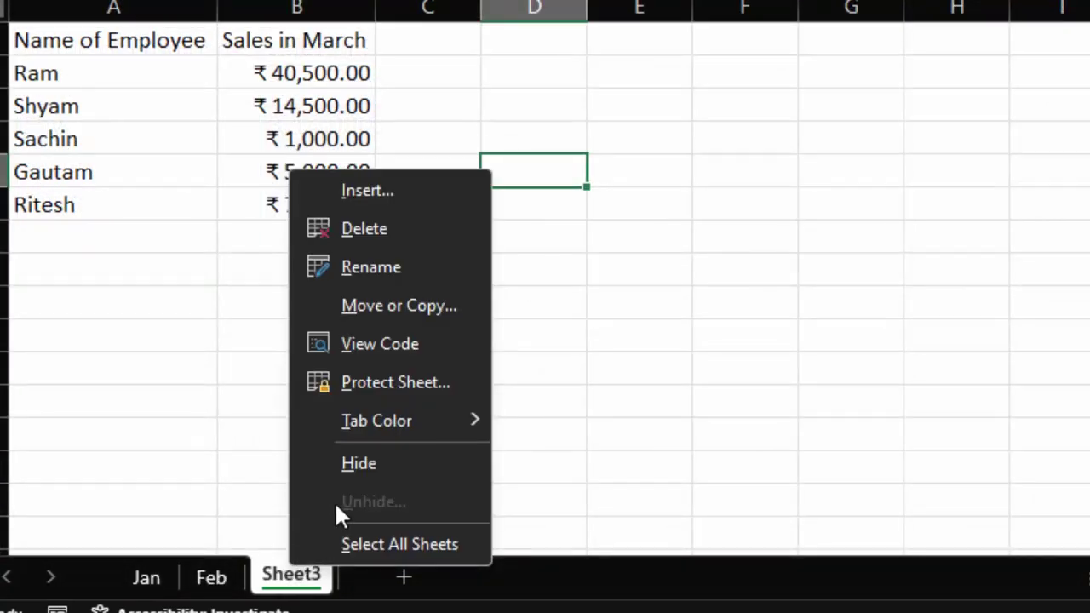
click(390, 267)
text(Mar)
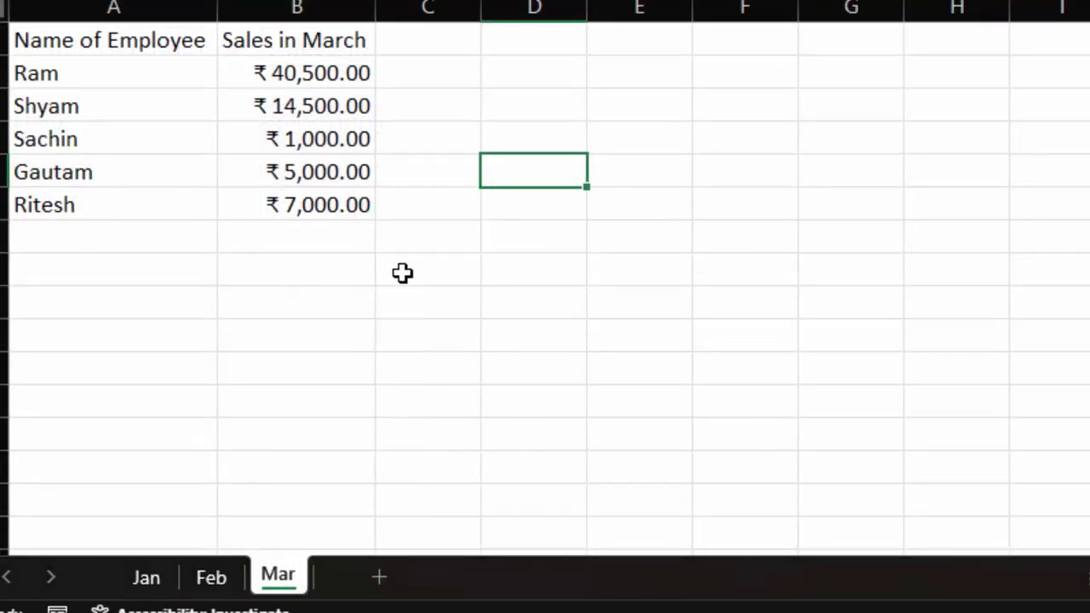
key(Return)
click(630, 360)
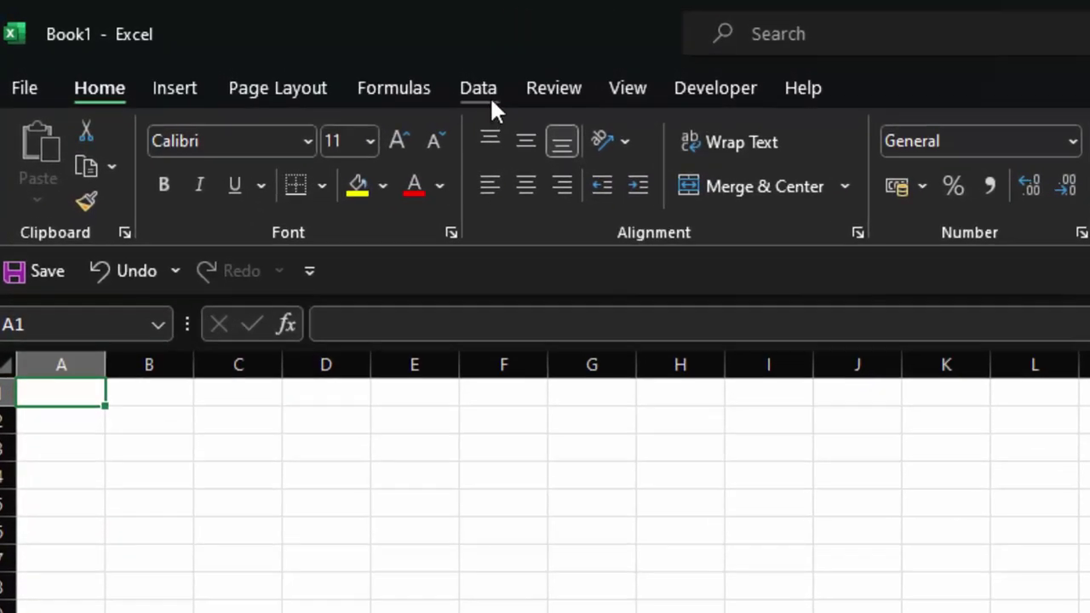
Show the Data ribbon to reveal the Consolidate tool
click(349, 66)
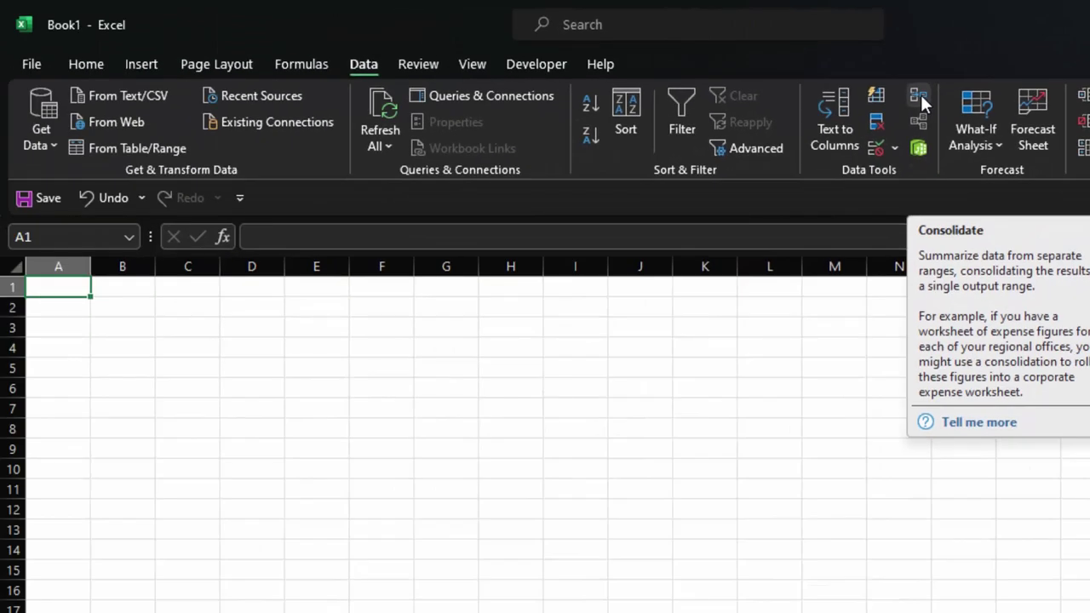
Open Data > Consolidate and keep Sum as the summary function
click(893, 110)
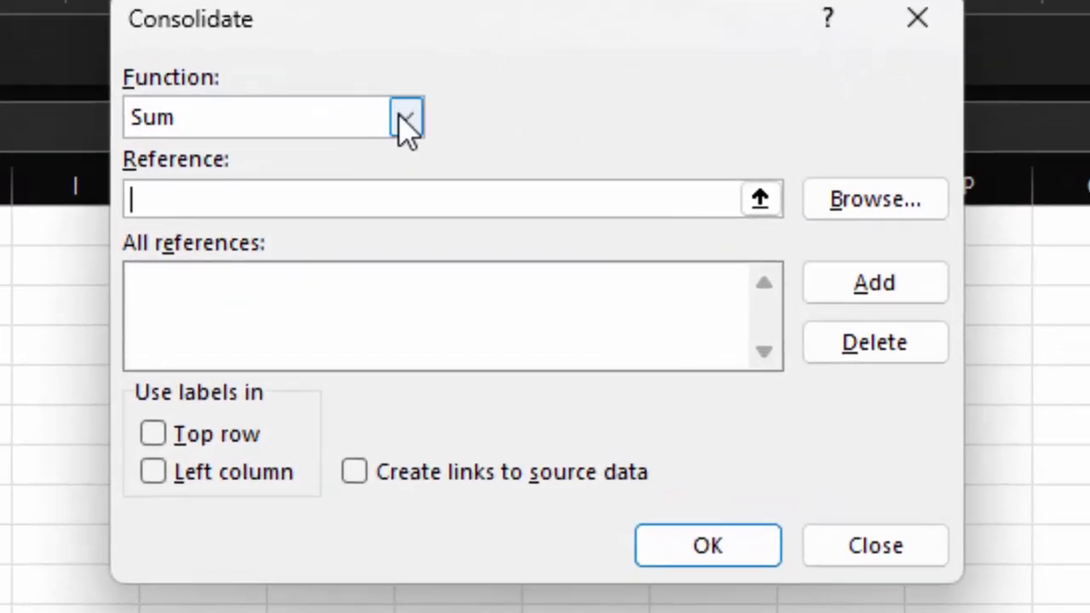
click(402, 124)
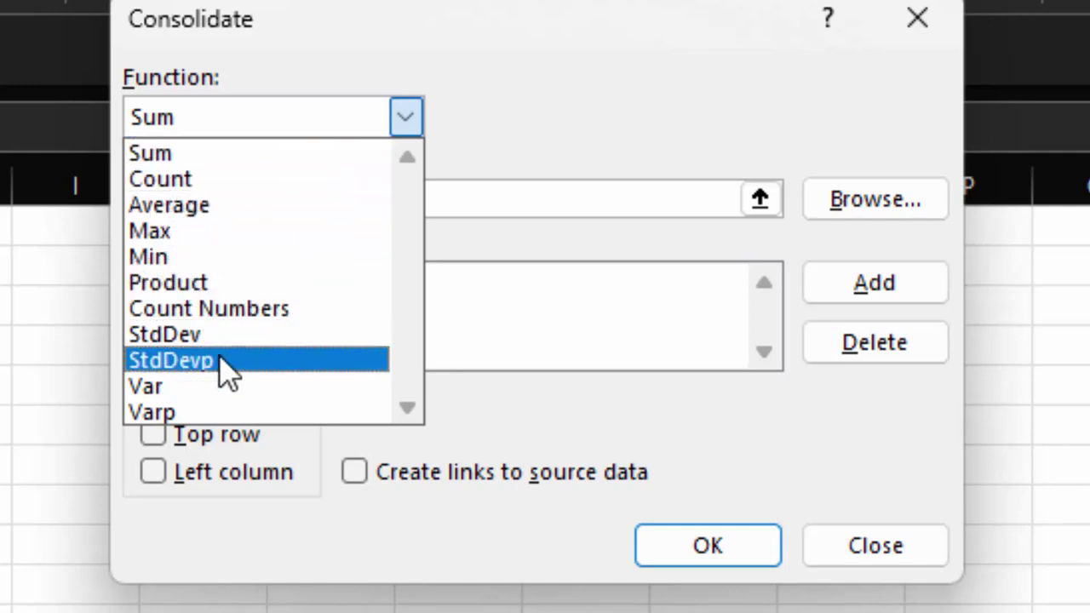
click(157, 161)
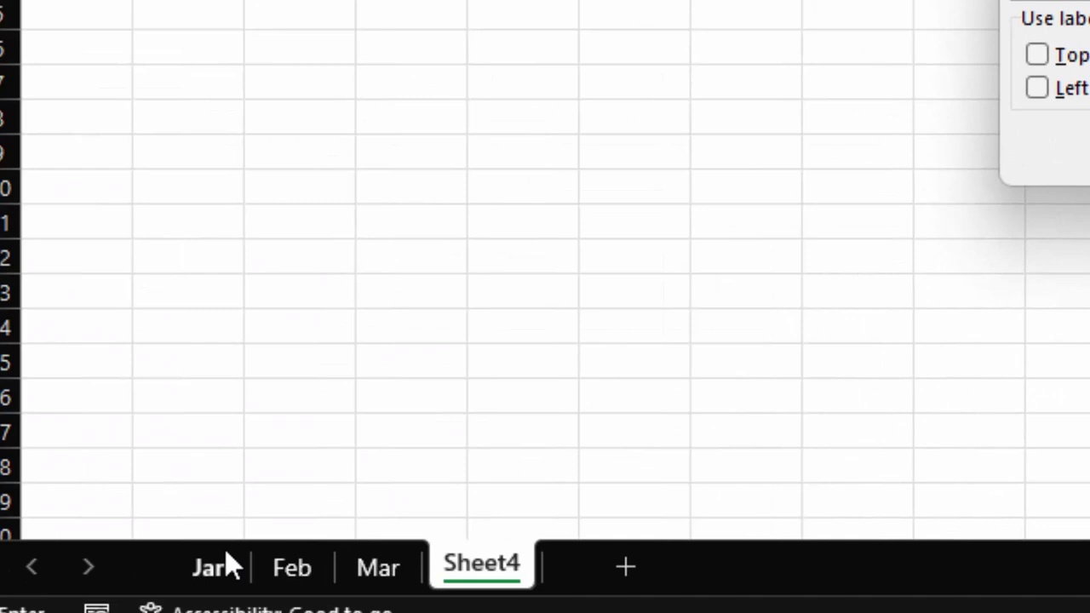
Add the Jan and Feb A1:B6 ranges to the consolidation reference list
click(205, 588)
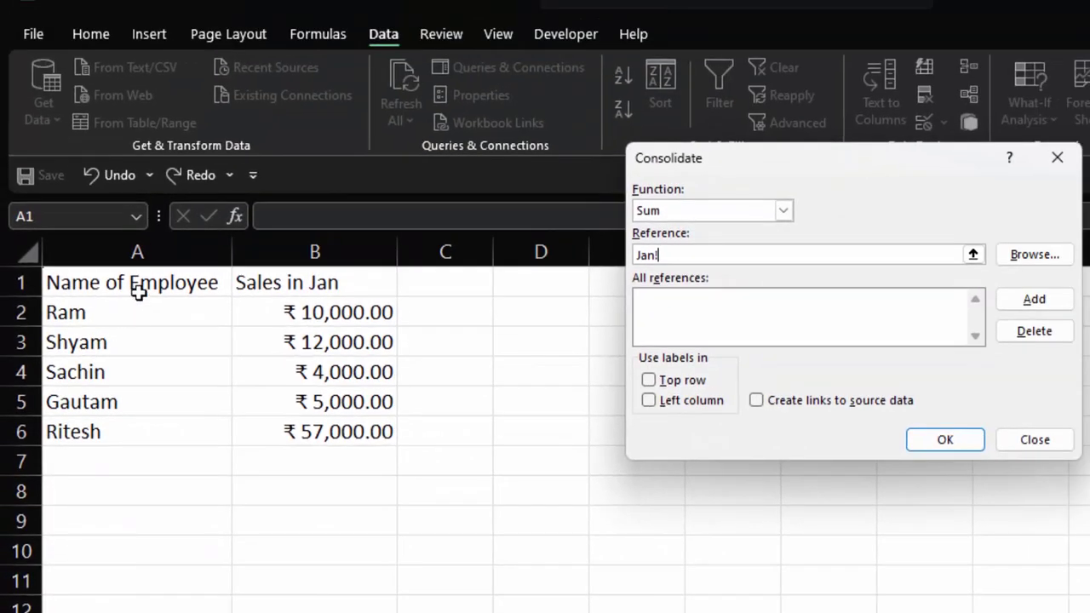
mouse_move(137, 285)
mouse_down()
mouse_move(315, 349)
mouse_move(332, 427)
mouse_up()
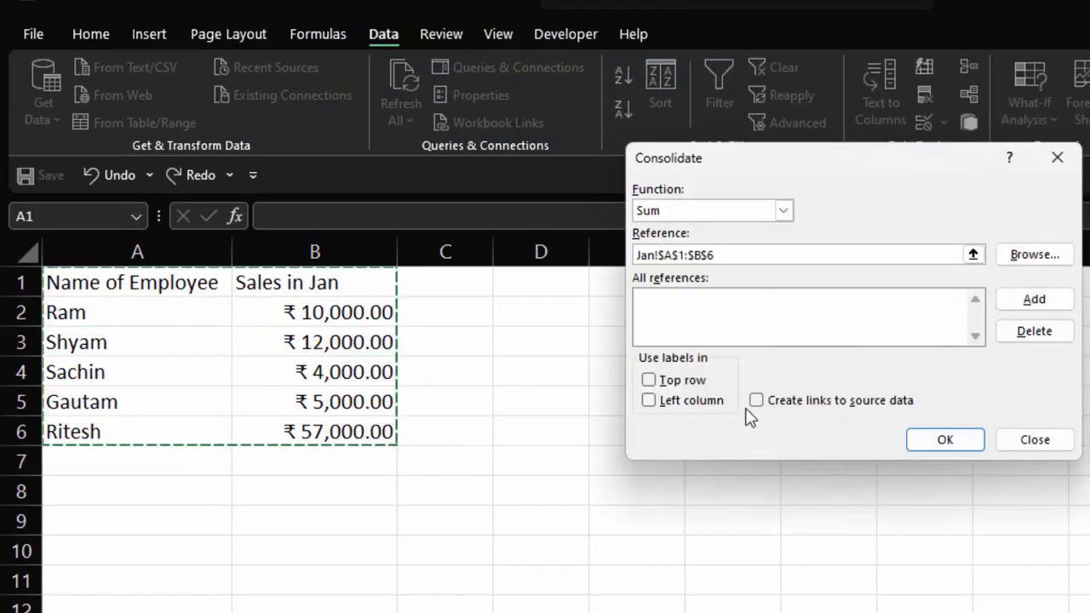
click(1022, 300)
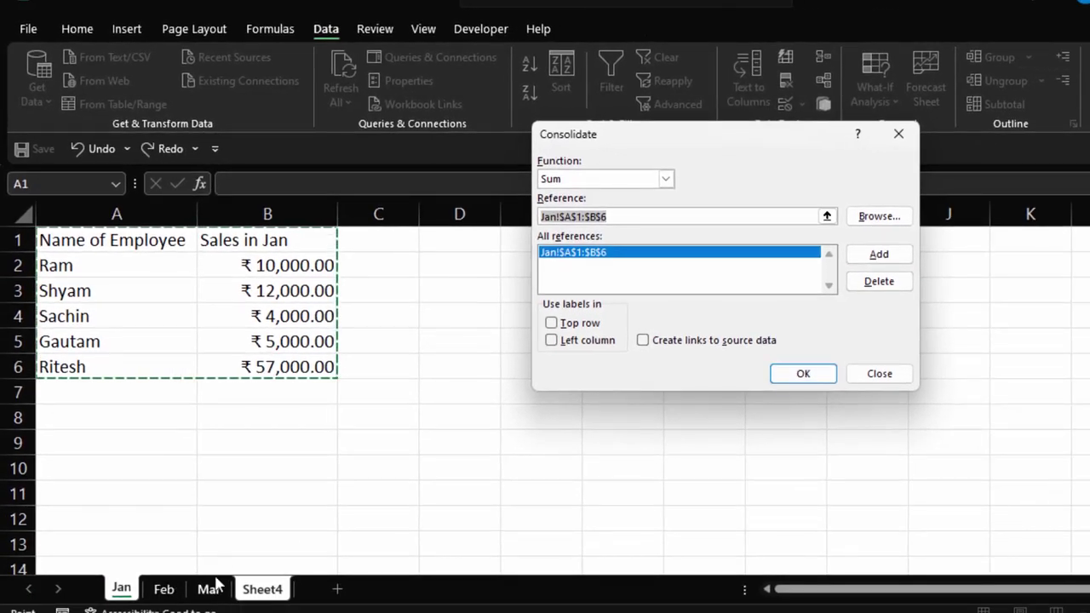
click(164, 589)
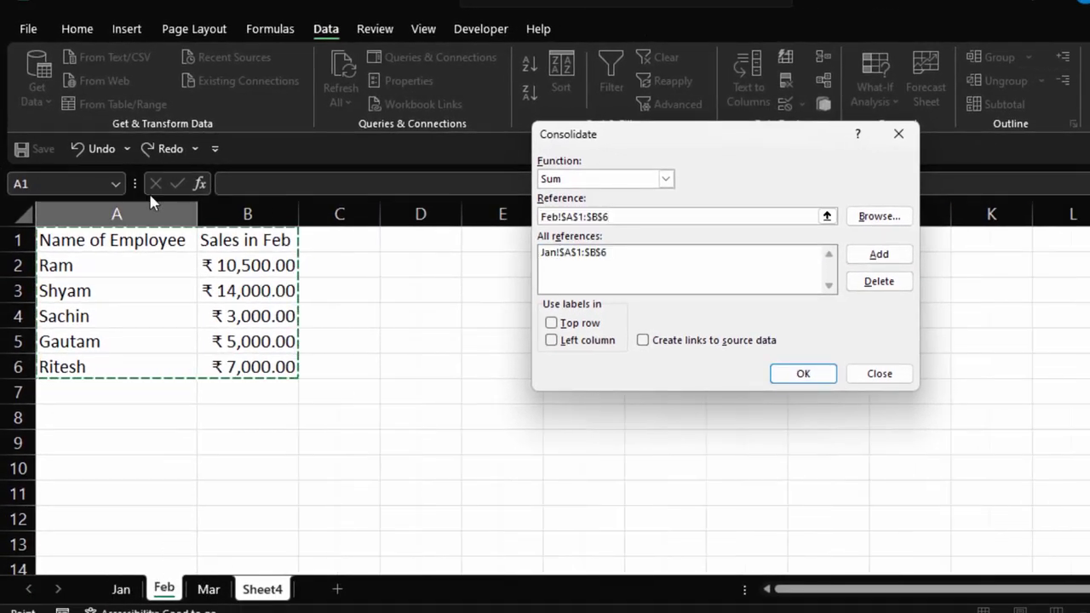
drag(122, 244, 244, 365)
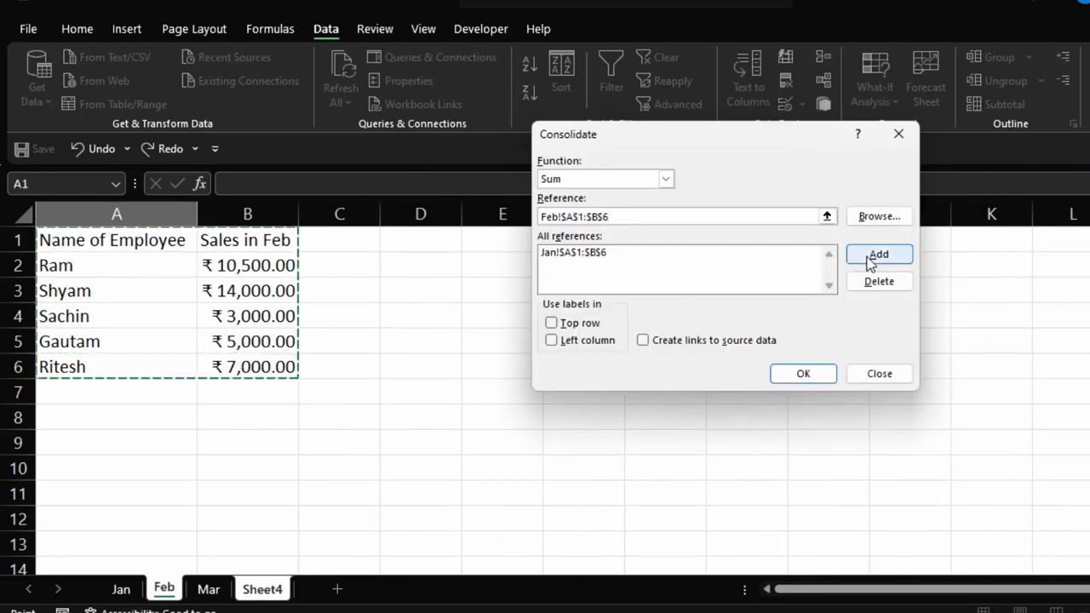
click(862, 259)
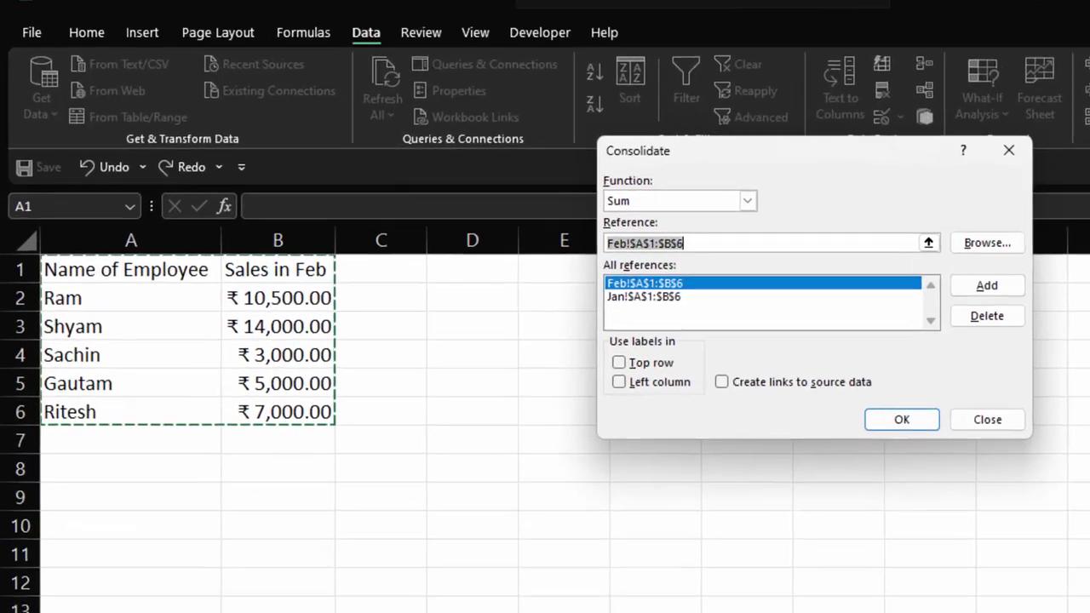
Set Mar!$A$1:$B$6 as reference, enabling Top row, Left column and source links
click(211, 589)
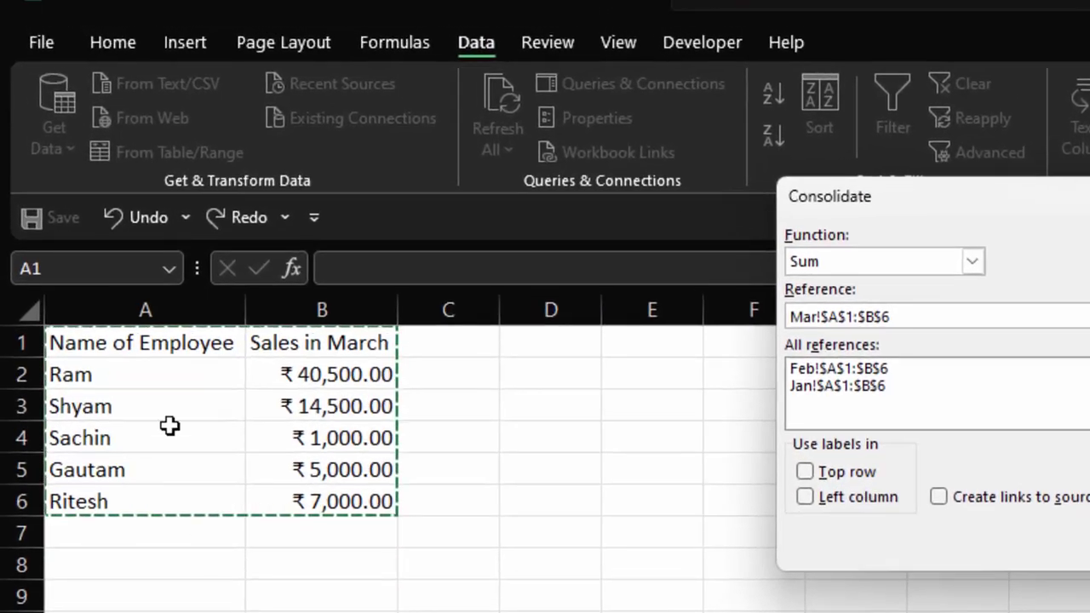
drag(155, 345, 341, 501)
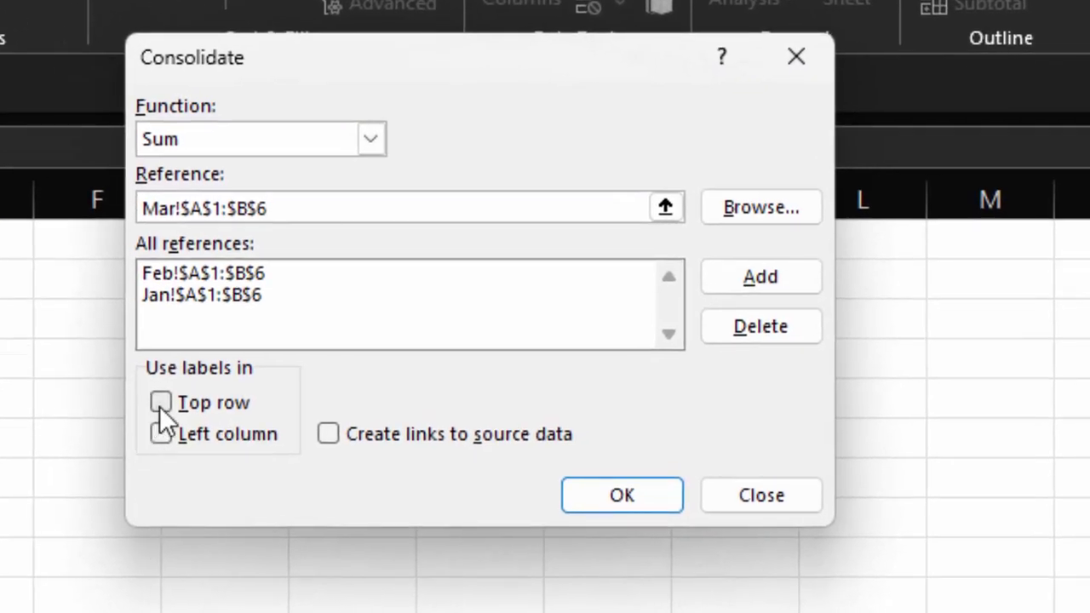
click(161, 404)
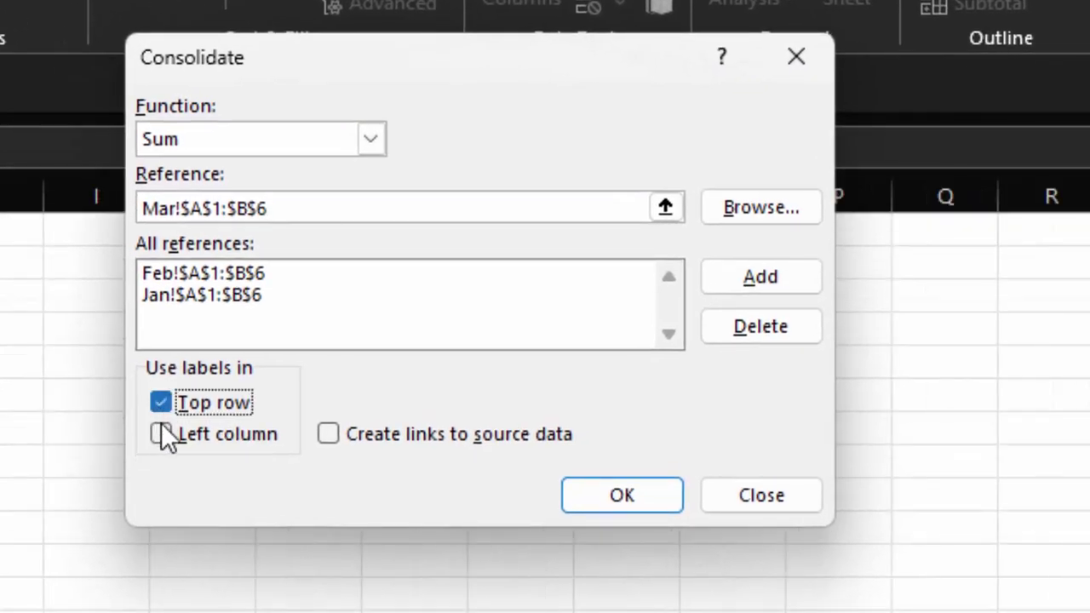
click(163, 437)
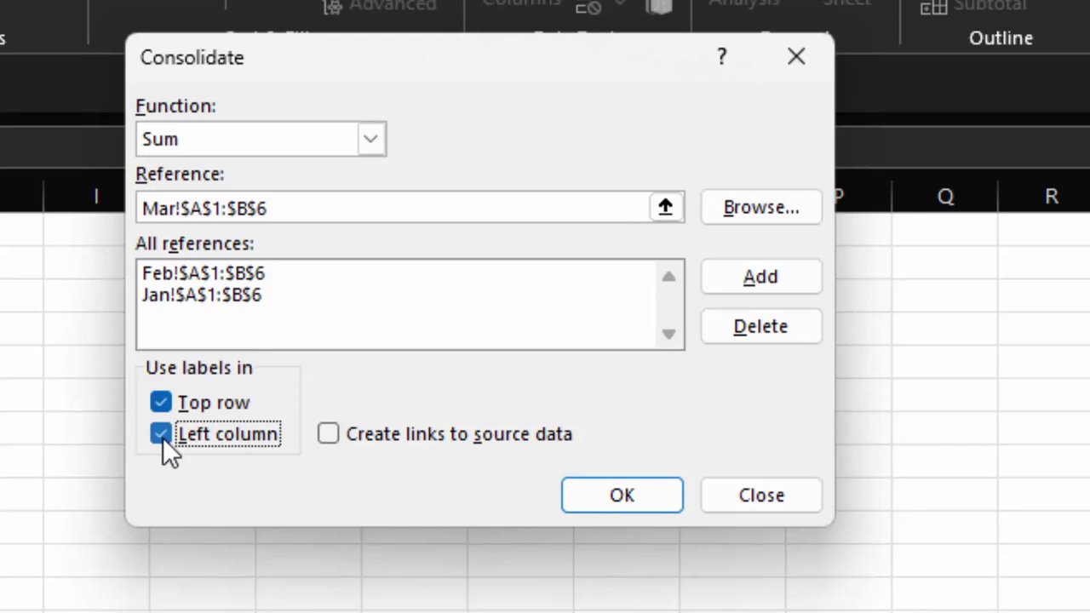
click(336, 434)
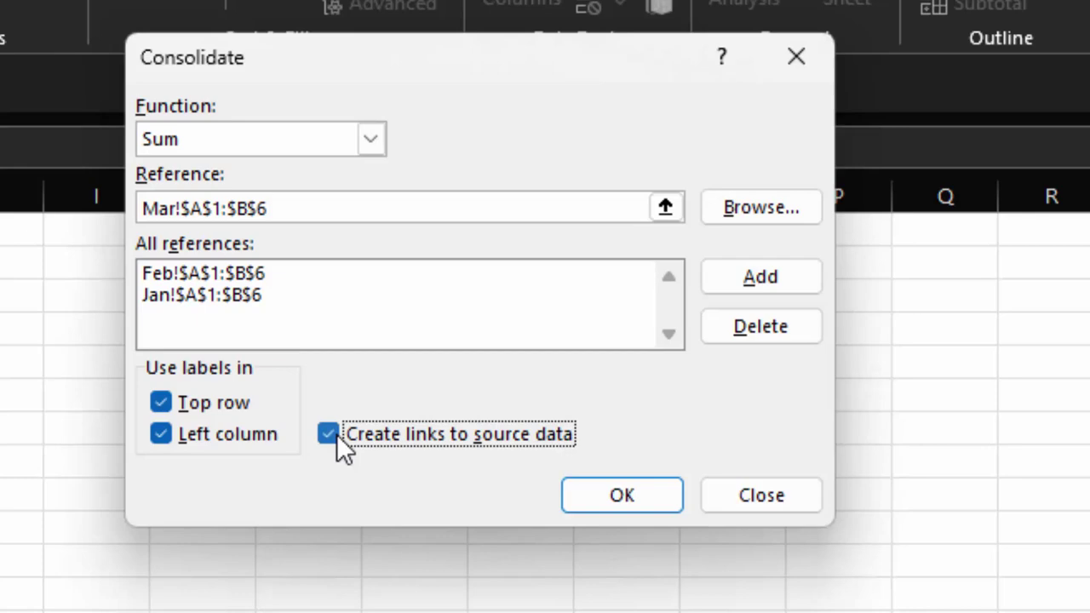
Run the consolidation and autofit columns C, D and E to show every amount
click(615, 501)
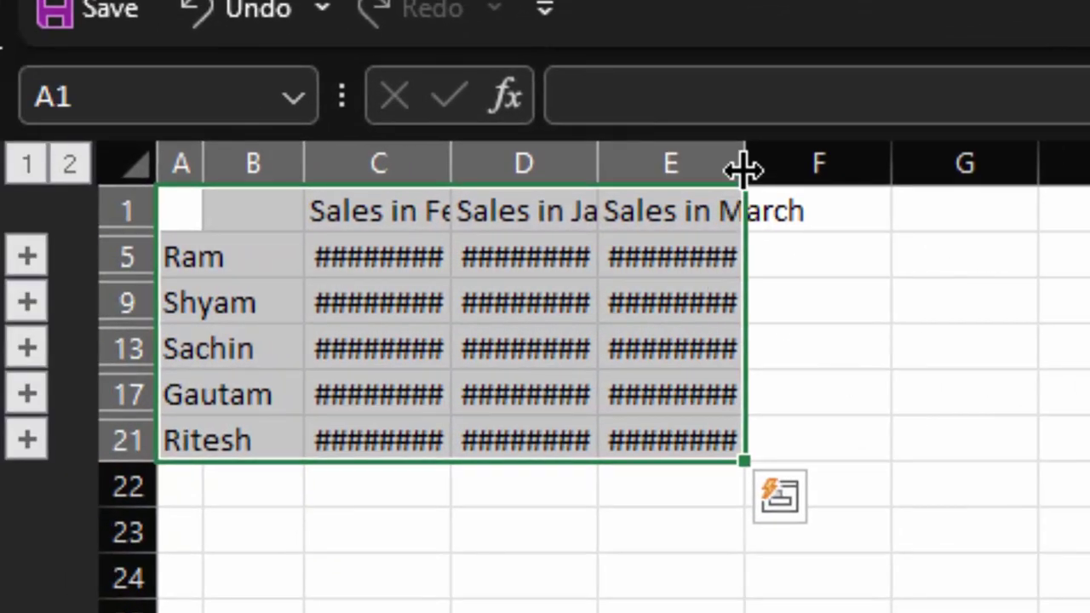
double_click(741, 165)
double_click(601, 160)
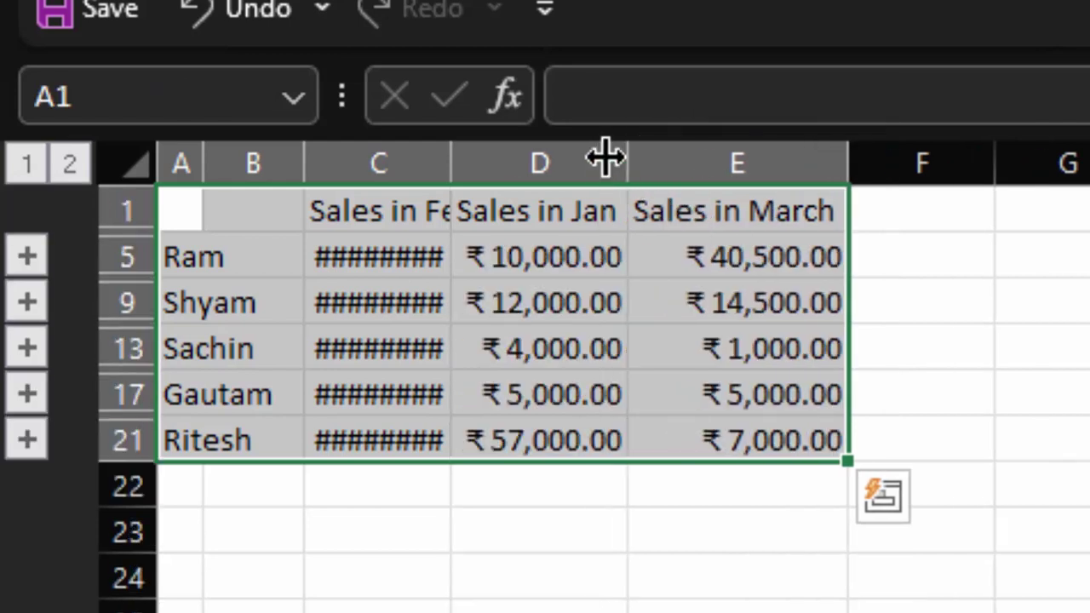
double_click(449, 161)
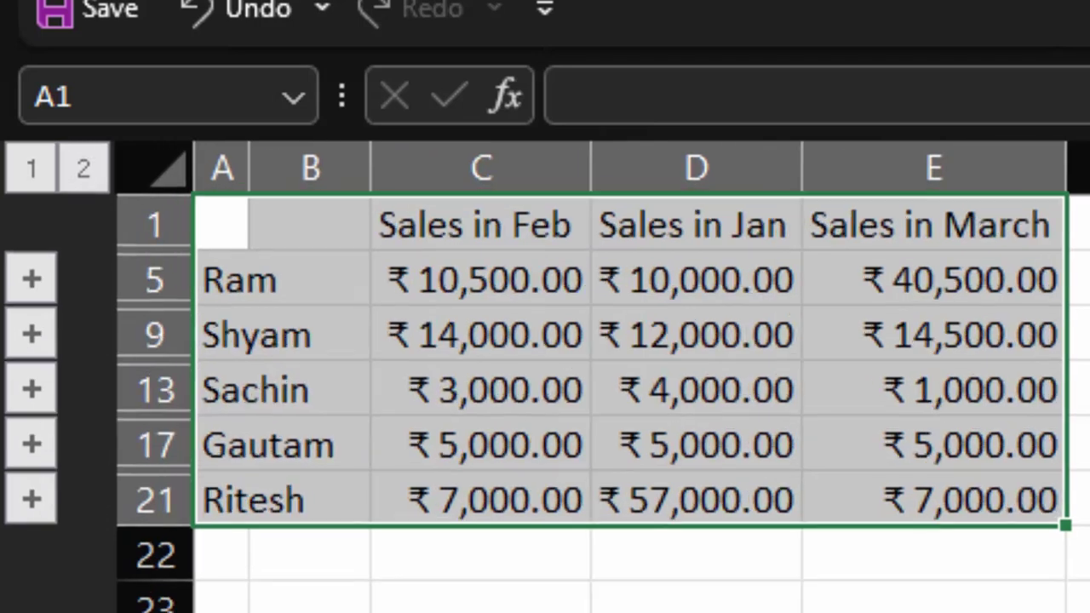
scroll(545, 341, up, 1)
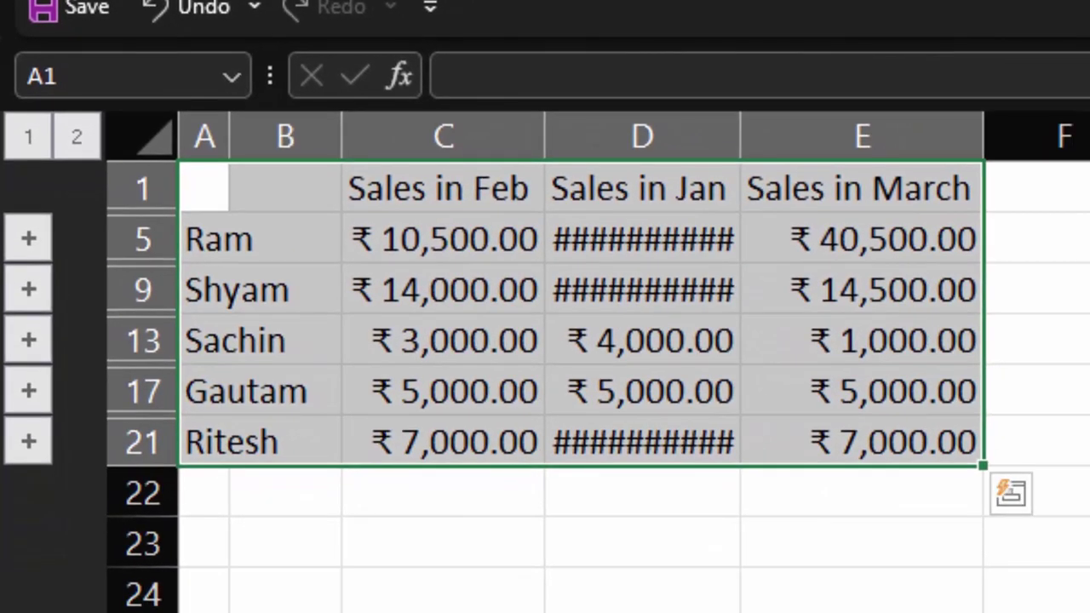
double_click(738, 137)
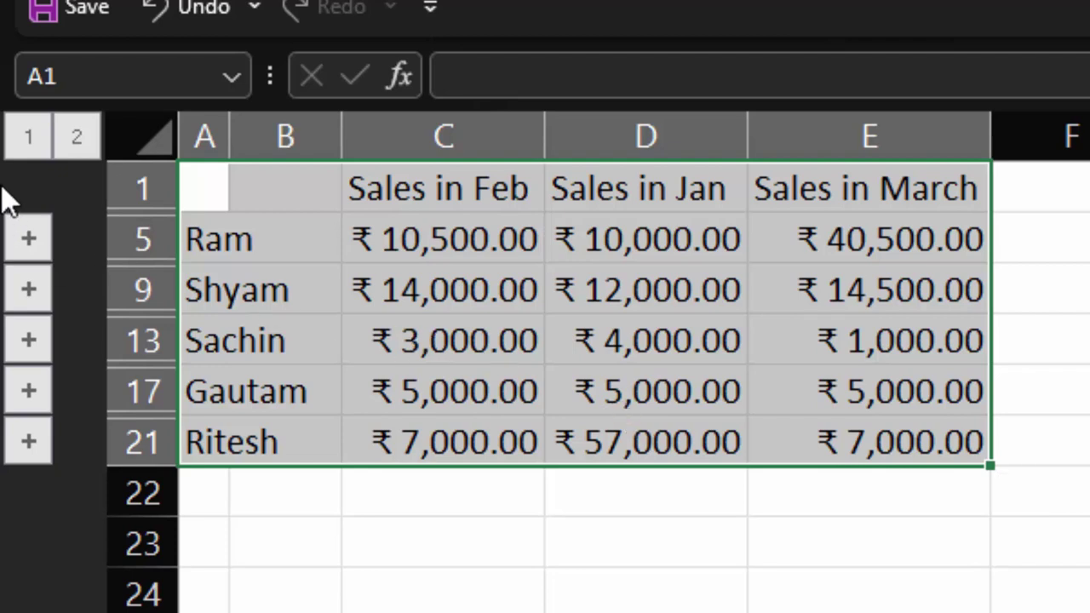
Switch the outline between levels 2, 1 and 2, then inspect C2's =Feb!$B$2 link
click(79, 140)
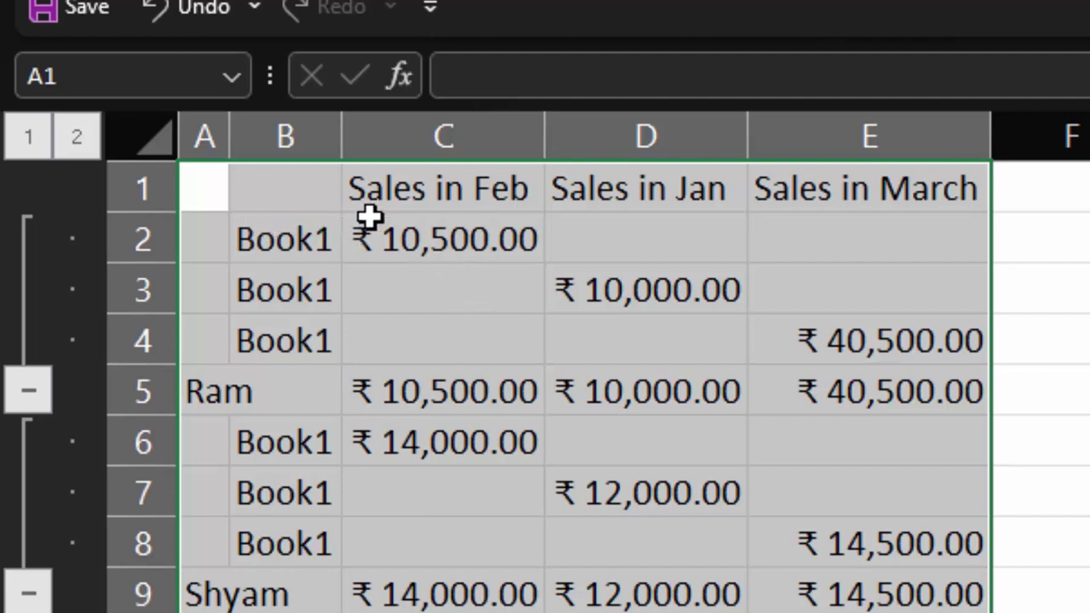
click(28, 138)
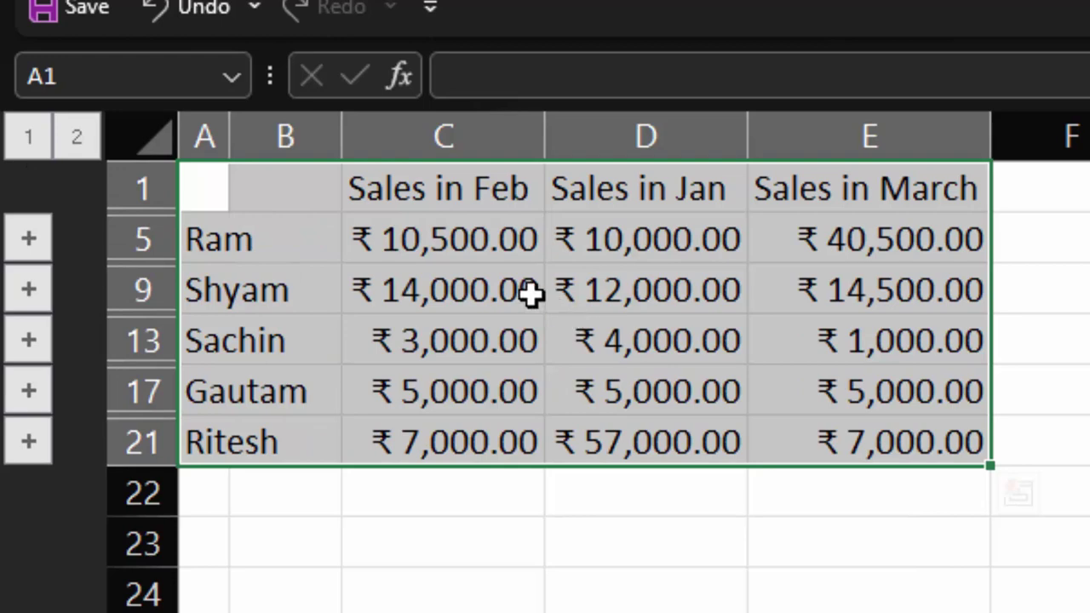
click(75, 137)
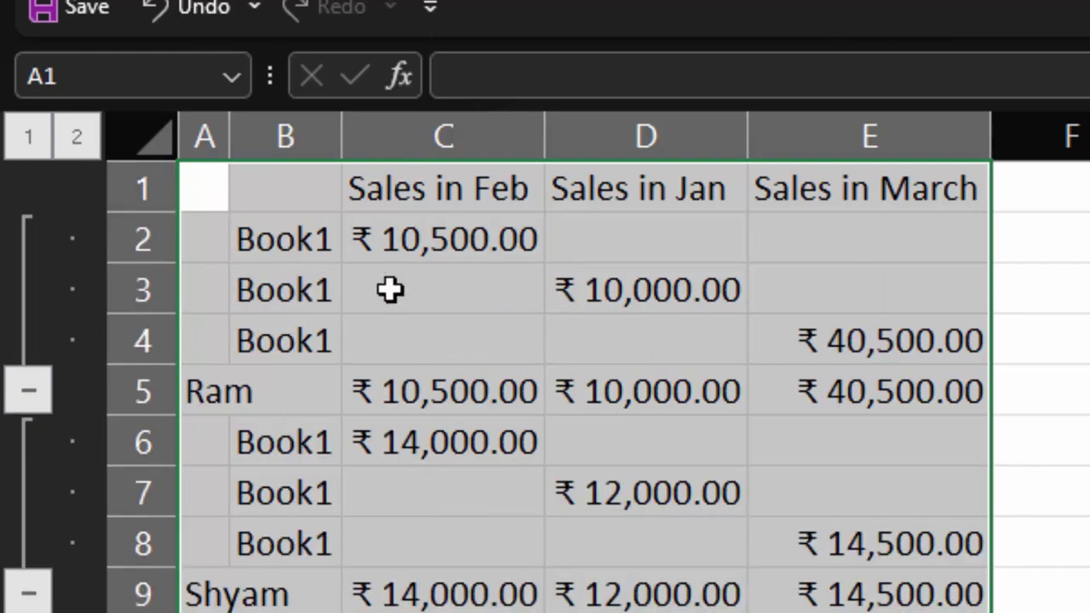
click(388, 236)
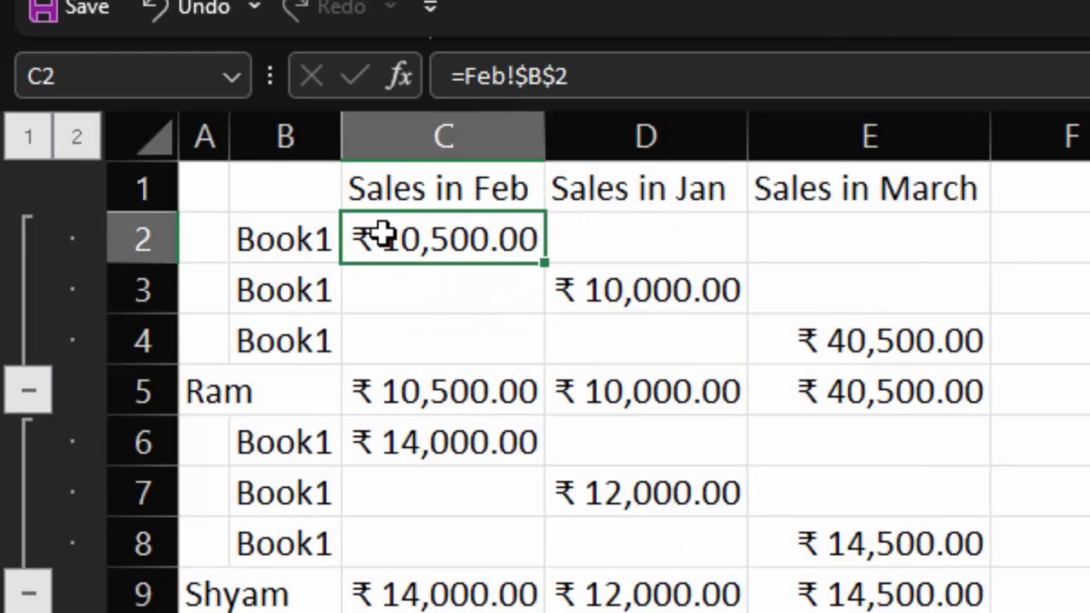